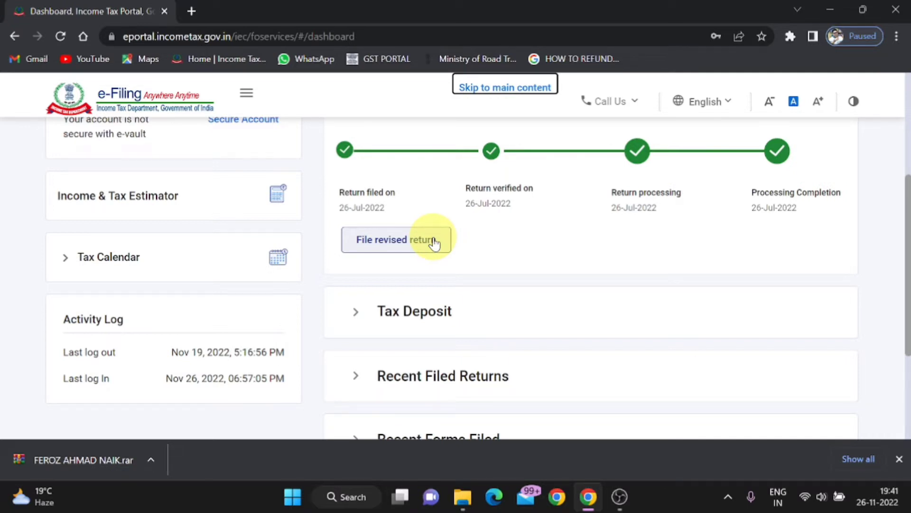
Start a revised return for assessment year 2022-23 (Current A.Y.) in Online filing mode and continue
{"action": "left_click", "coordinate": [434, 243]}
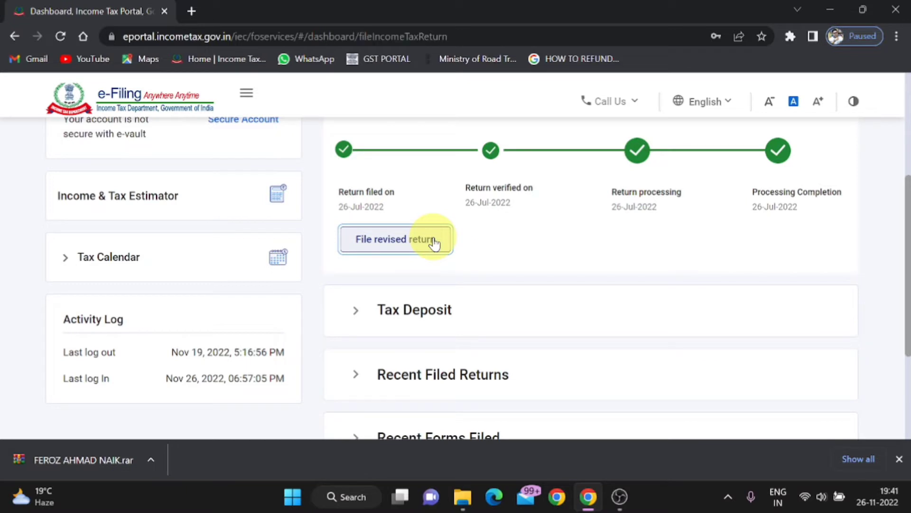
{"action": "scroll", "coordinate": [436, 243], "scroll_direction": "down", "scroll_amount": 1}
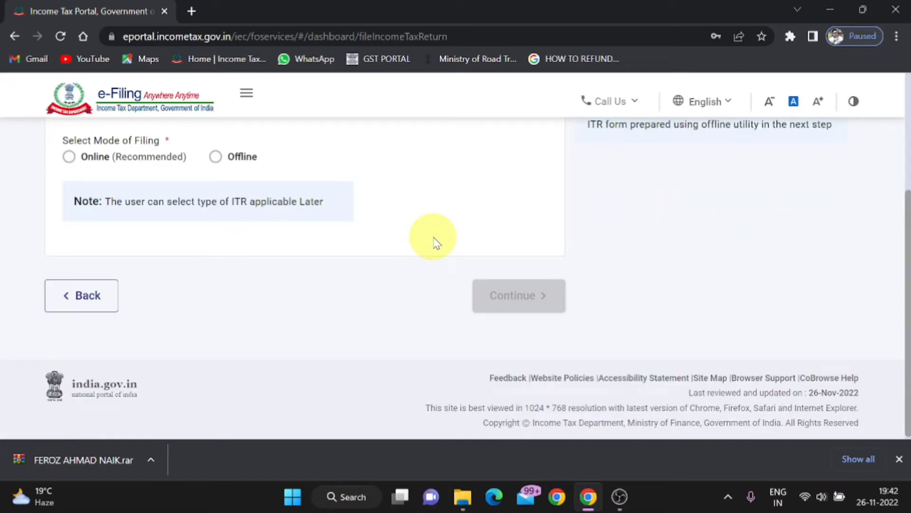
{"action": "scroll", "coordinate": [436, 243], "scroll_direction": "up", "scroll_amount": 2}
{"action": "left_click", "coordinate": [157, 178]}
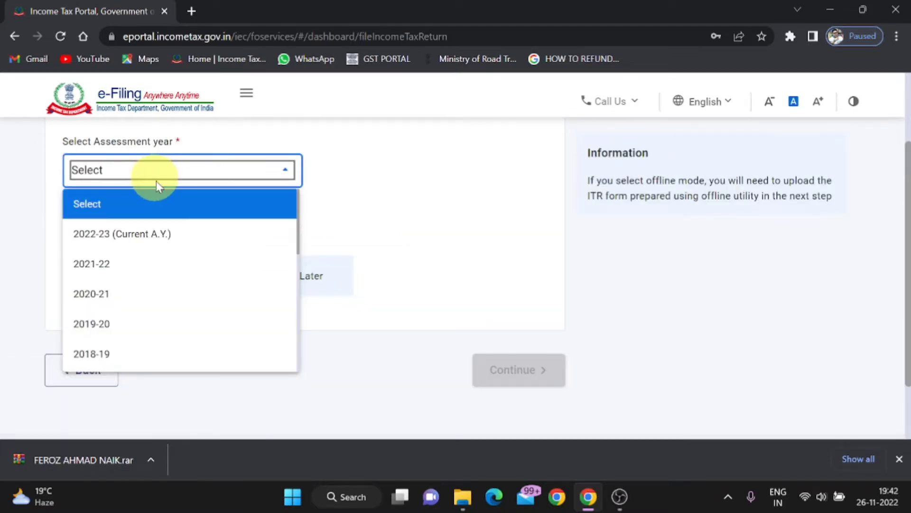
{"action": "left_click", "coordinate": [227, 234]}
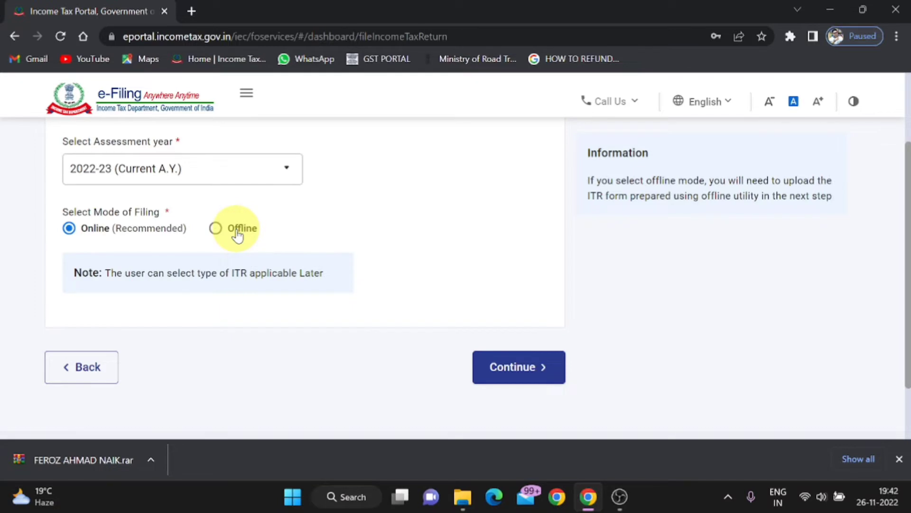
{"action": "left_click", "coordinate": [506, 365]}
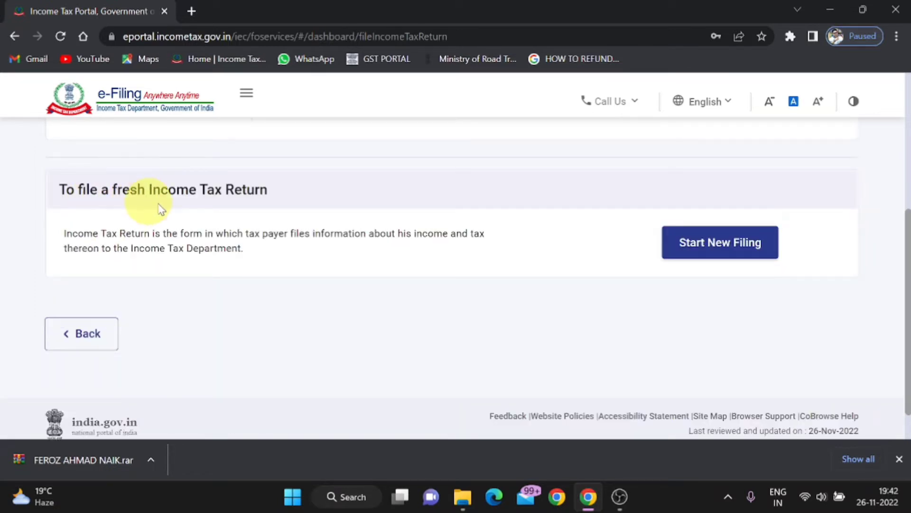
Start a new income tax return filing and continue with the Individual status
{"action": "left_click", "coordinate": [738, 251]}
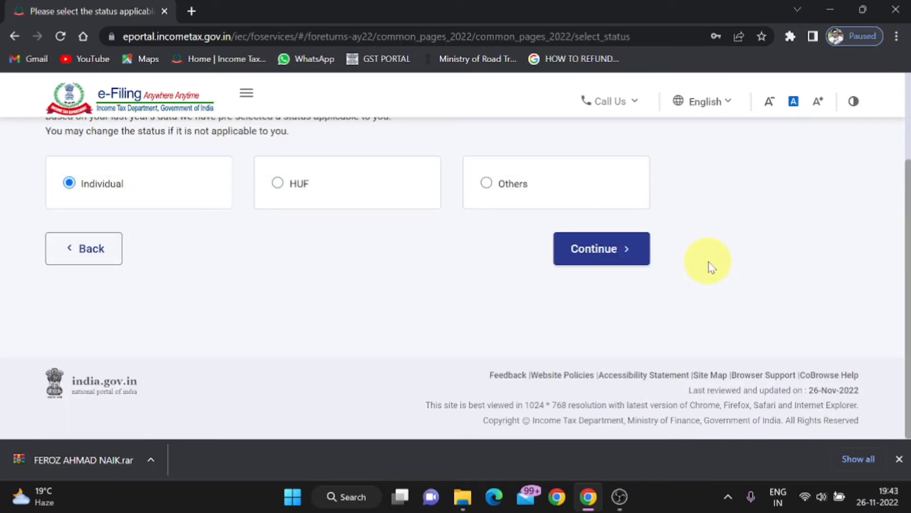
{"action": "scroll", "coordinate": [708, 263], "scroll_direction": "up", "scroll_amount": 1}
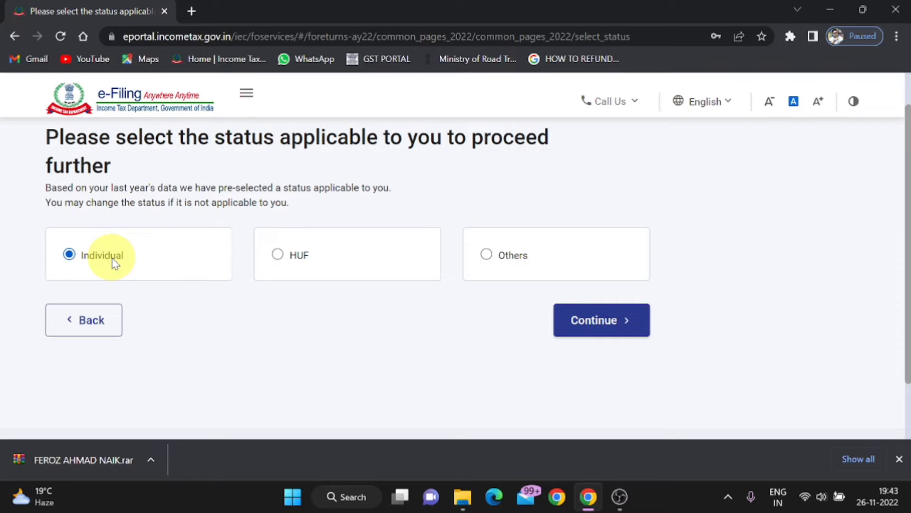
{"action": "left_click", "coordinate": [623, 331]}
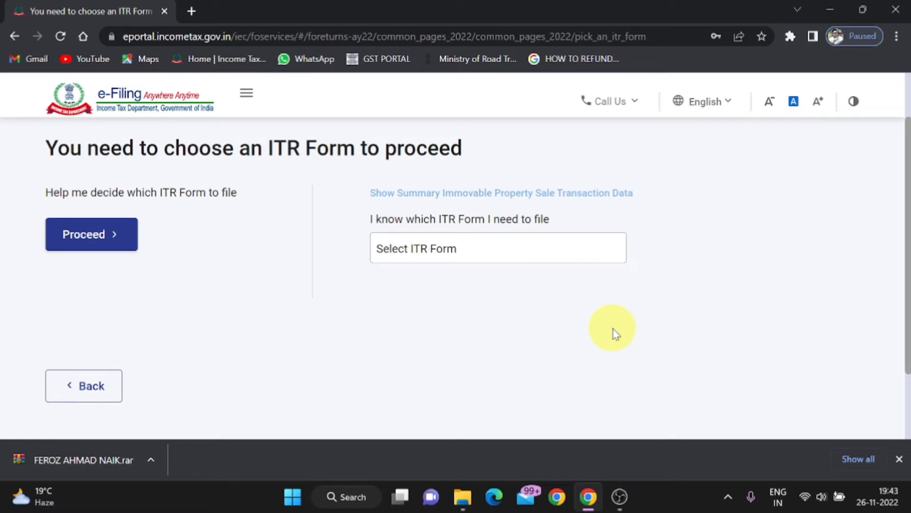
Choose ITR - 4 as the form to file and proceed with it
{"action": "left_click", "coordinate": [452, 256]}
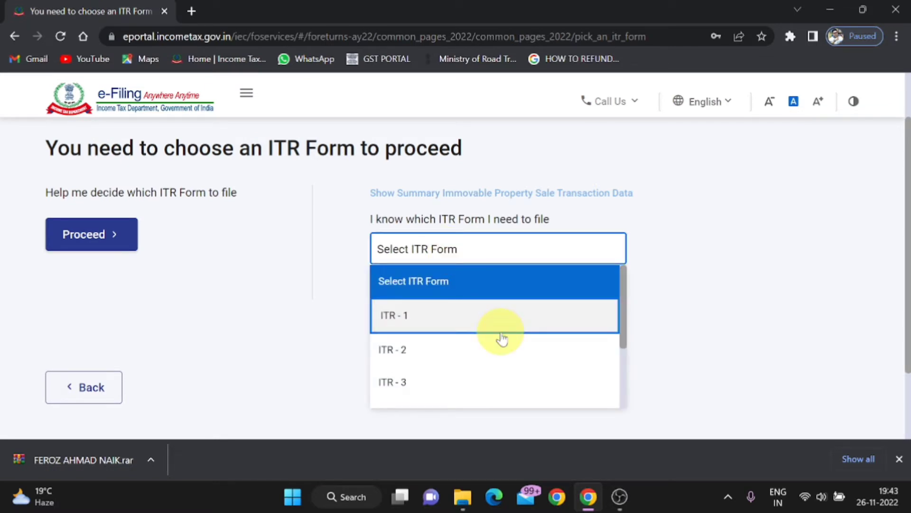
{"action": "scroll", "coordinate": [502, 338], "scroll_direction": "down", "scroll_amount": 2}
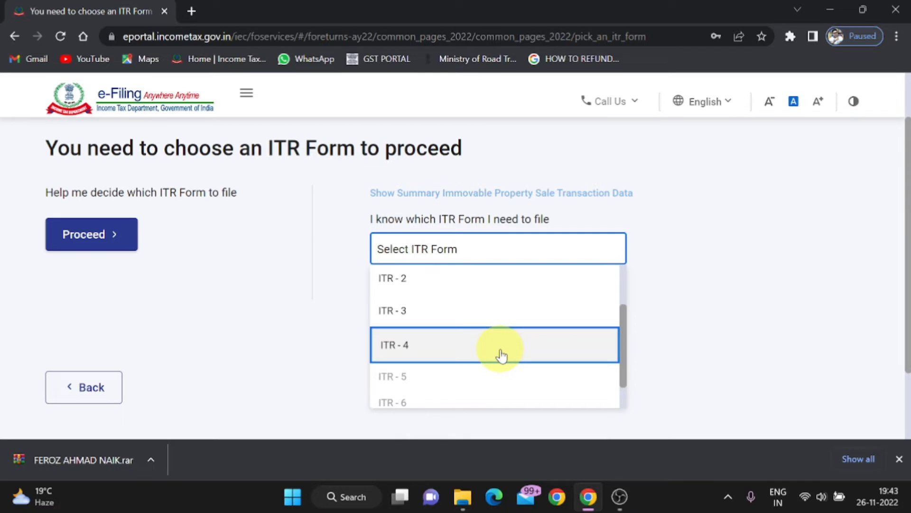
{"action": "left_click", "coordinate": [502, 355]}
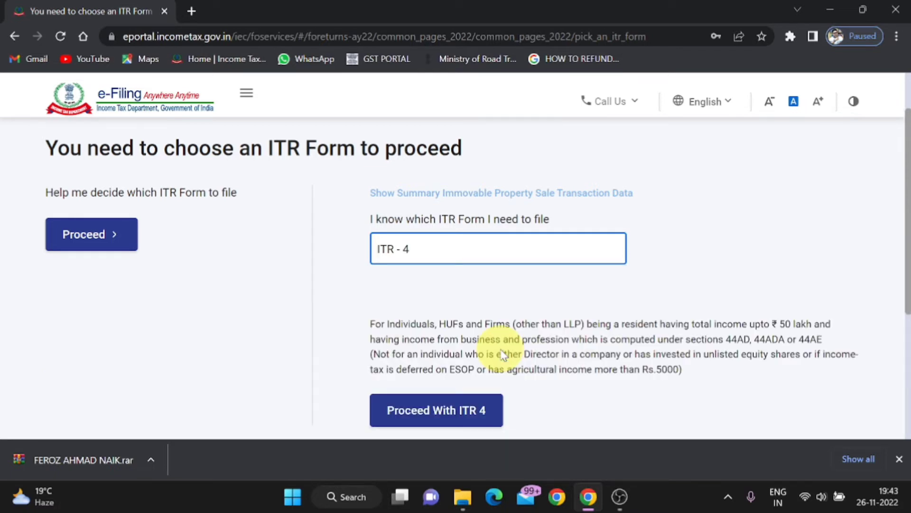
{"action": "scroll", "coordinate": [503, 355], "scroll_direction": "down", "scroll_amount": 2}
{"action": "left_click", "coordinate": [460, 352]}
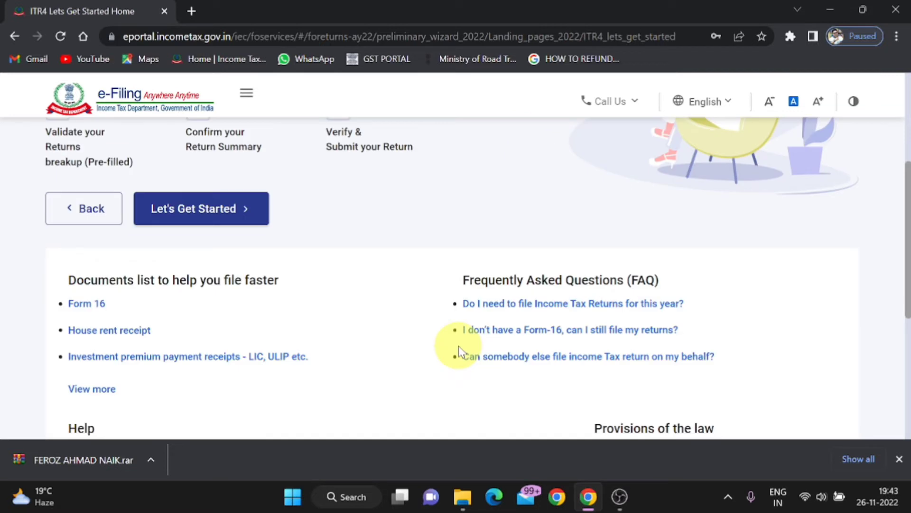
Get started with the return, giving taxable income above the basic exemption limit as the filing reason, and continue
{"action": "left_click", "coordinate": [203, 220]}
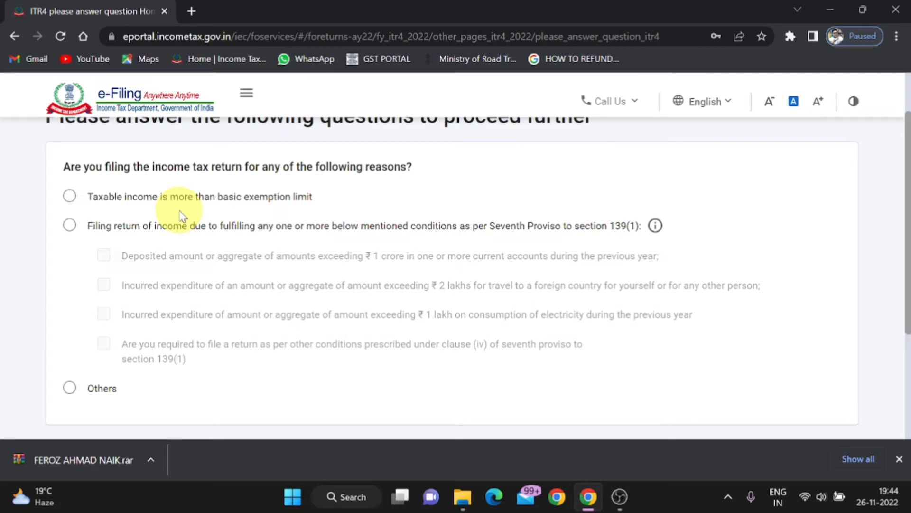
{"action": "left_click", "coordinate": [72, 198]}
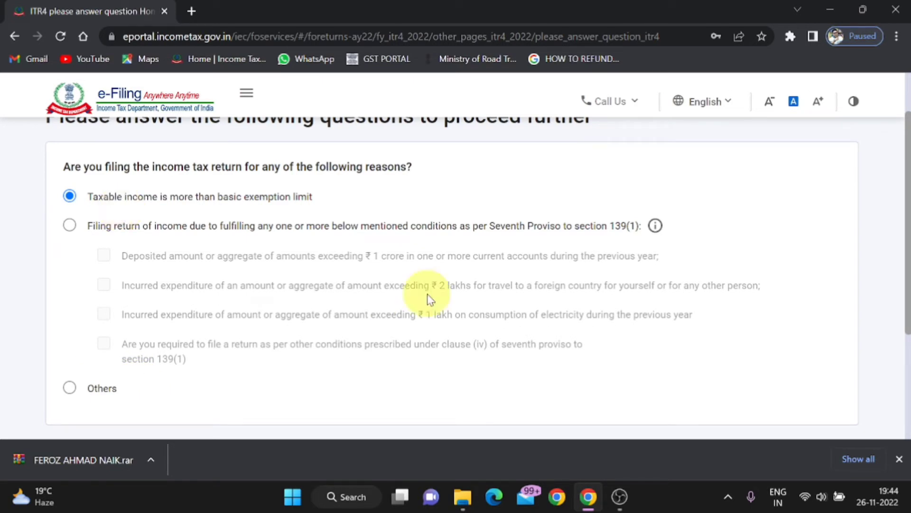
{"action": "scroll", "coordinate": [430, 299], "scroll_direction": "down", "scroll_amount": 3}
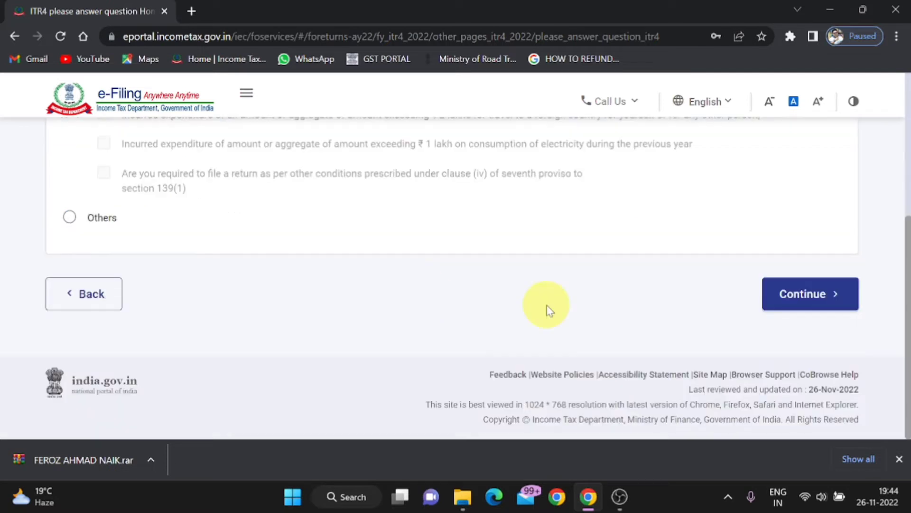
{"action": "left_click", "coordinate": [826, 307]}
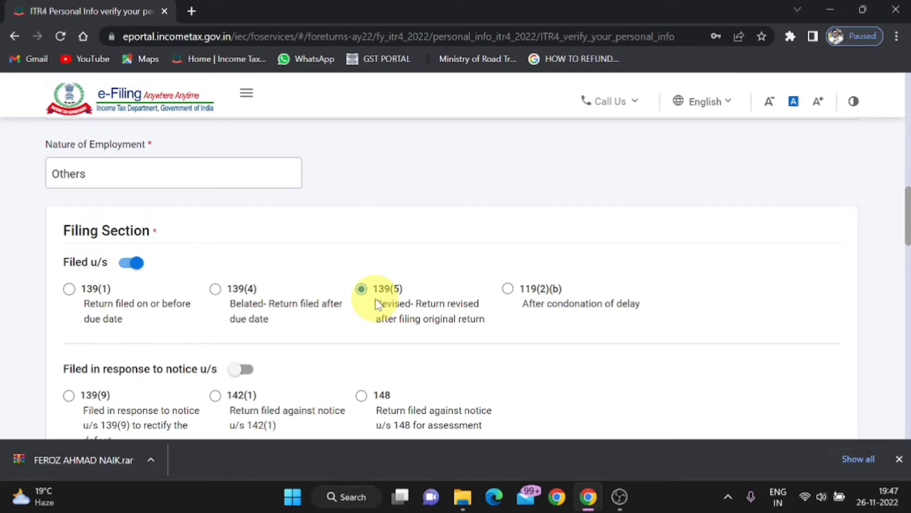
Answer No to filing by a representative assessee and confirm the personal information section
{"action": "scroll", "coordinate": [377, 304], "scroll_direction": "down", "scroll_amount": 5}
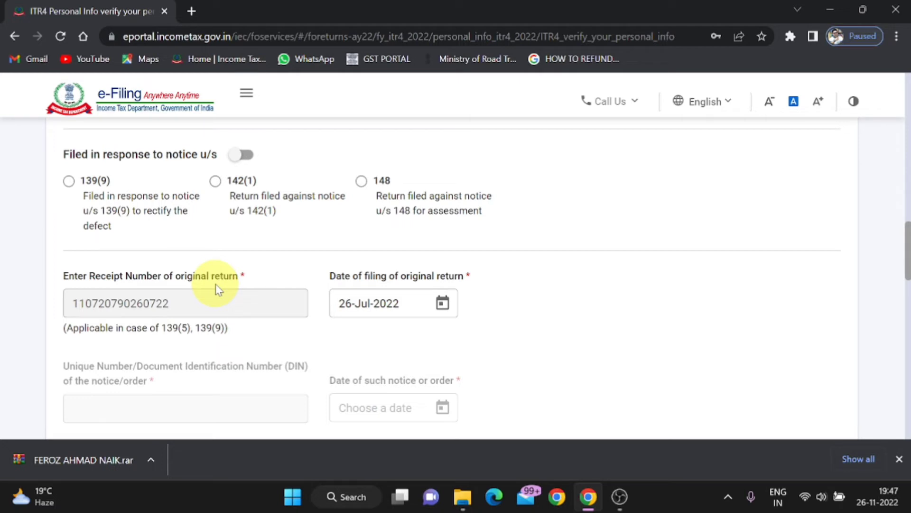
{"action": "scroll", "coordinate": [219, 289], "scroll_direction": "down", "scroll_amount": 5}
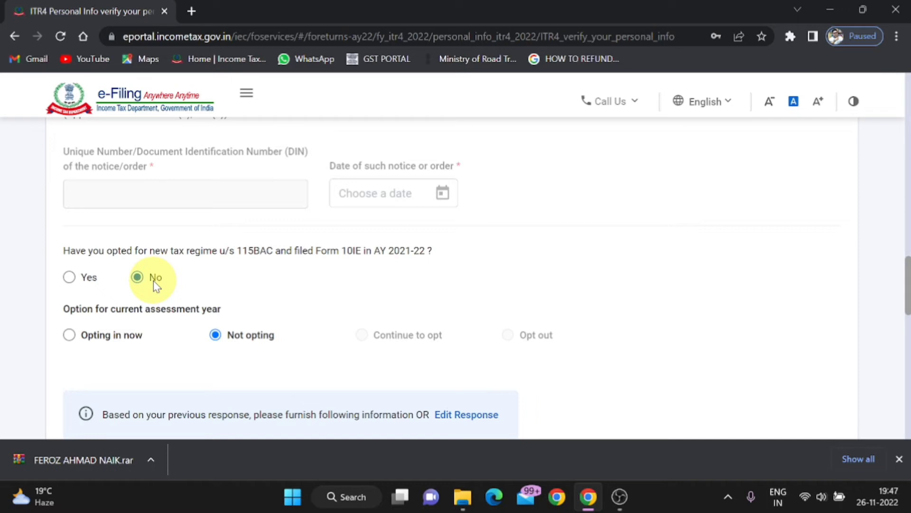
{"action": "scroll", "coordinate": [154, 284], "scroll_direction": "down", "scroll_amount": 2}
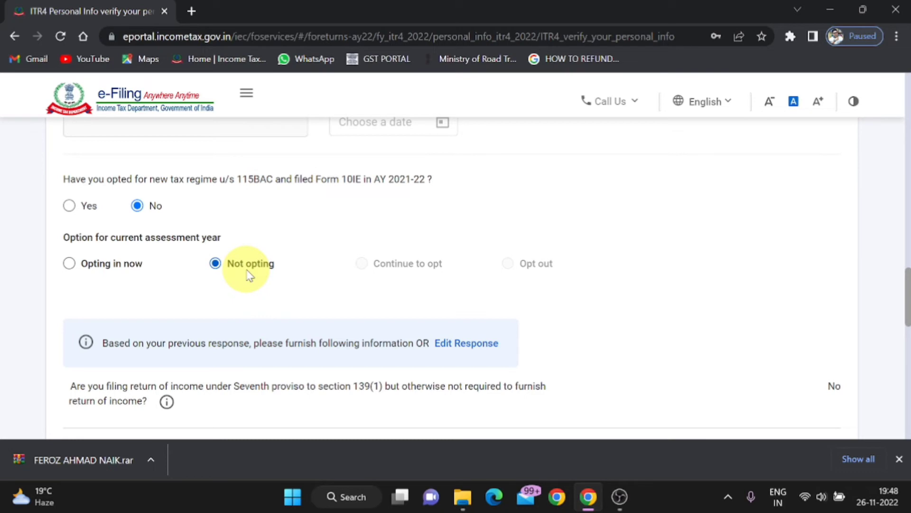
{"action": "scroll", "coordinate": [247, 276], "scroll_direction": "down", "scroll_amount": 3}
{"action": "scroll", "coordinate": [247, 276], "scroll_direction": "down", "scroll_amount": 2}
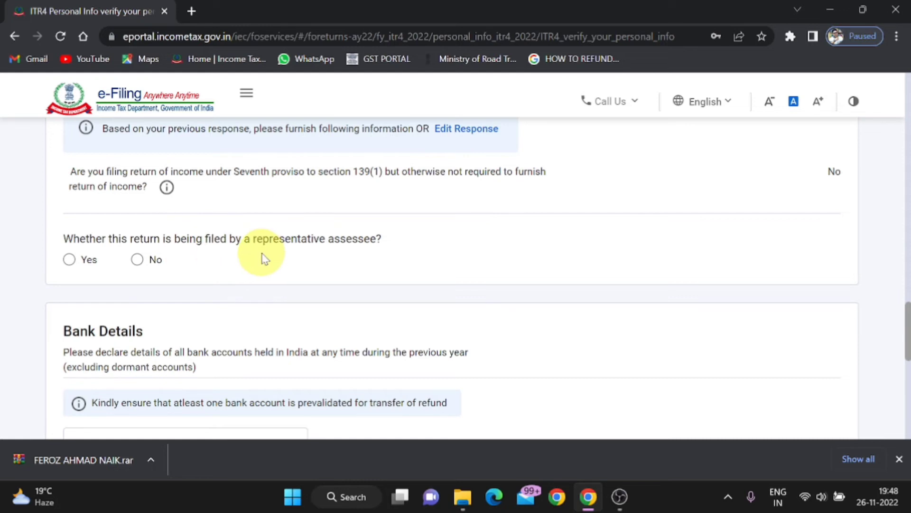
{"action": "left_click", "coordinate": [138, 260]}
{"action": "scroll", "coordinate": [140, 264], "scroll_direction": "down", "scroll_amount": 1}
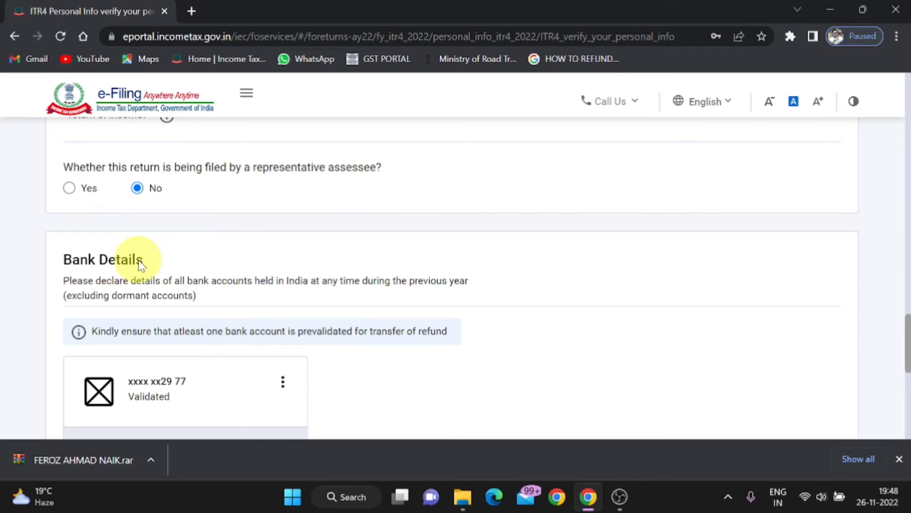
{"action": "scroll", "coordinate": [141, 264], "scroll_direction": "down", "scroll_amount": 5}
{"action": "left_click", "coordinate": [808, 413]}
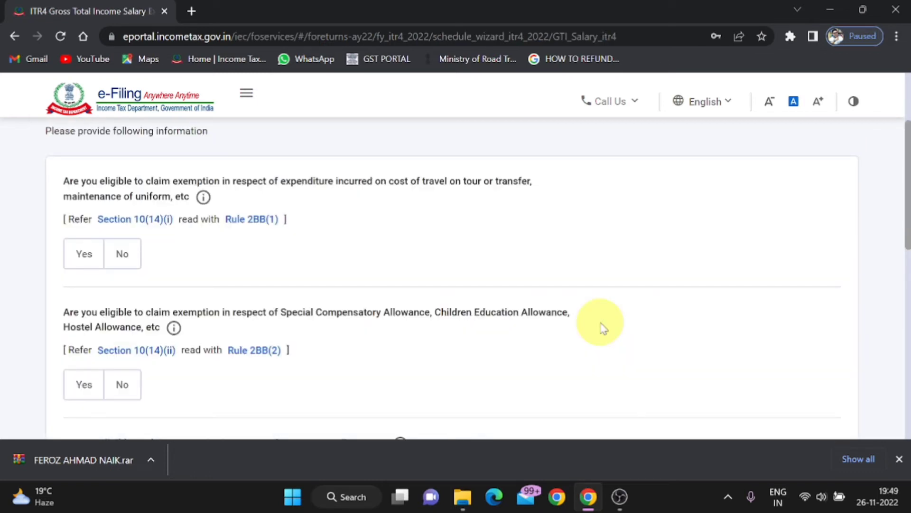
Enter the gross receipts received through any other mode in the business income details
{"action": "scroll", "coordinate": [603, 328], "scroll_direction": "down", "scroll_amount": 8}
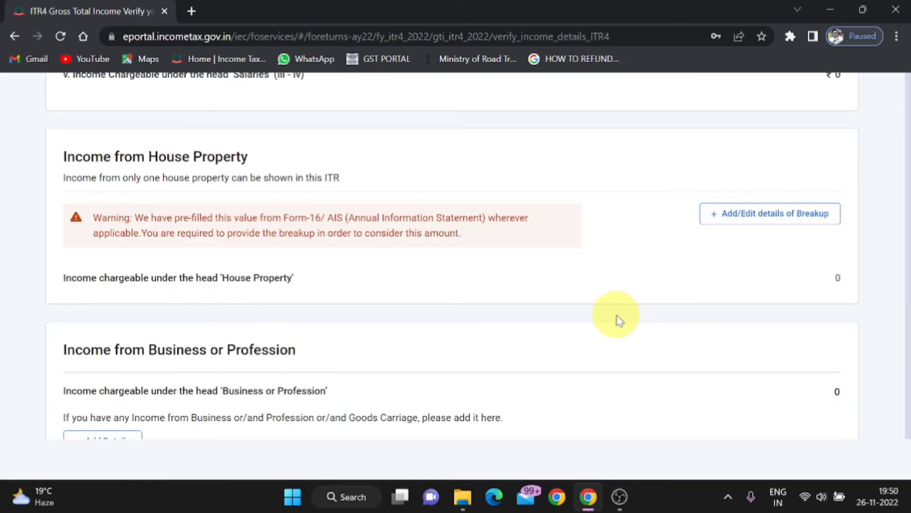
{"action": "scroll", "coordinate": [166, 237], "scroll_direction": "up", "scroll_amount": 8}
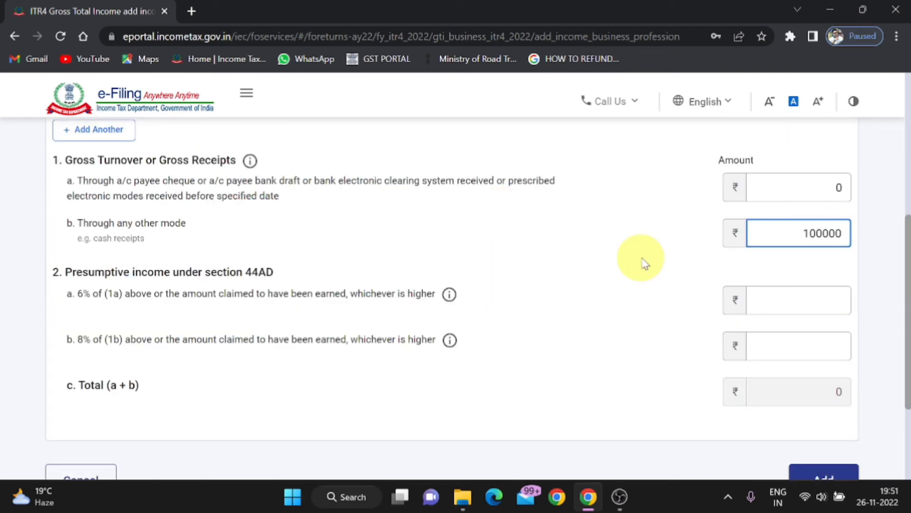
{"action": "type", "text": "0"}
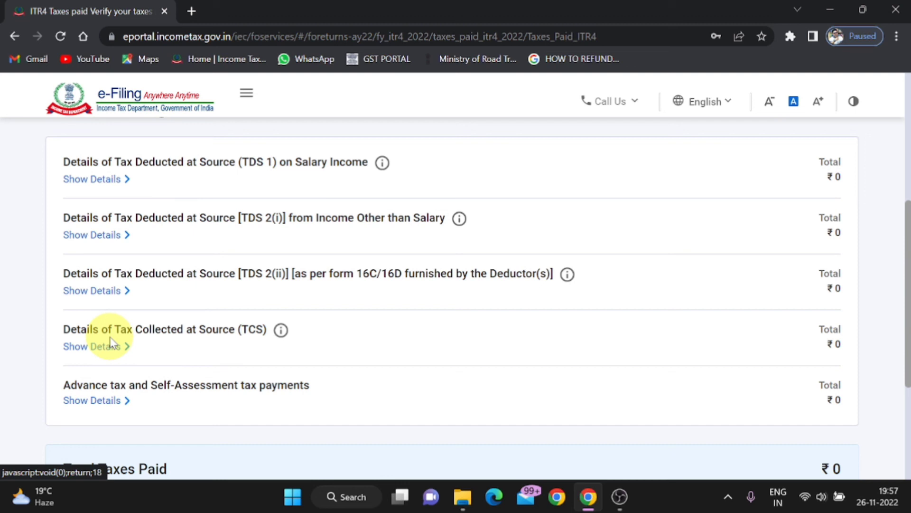
Review the taxes paid details down to the advance and self-assessment tax payments
{"action": "scroll", "coordinate": [278, 326], "scroll_direction": "down", "scroll_amount": 2}
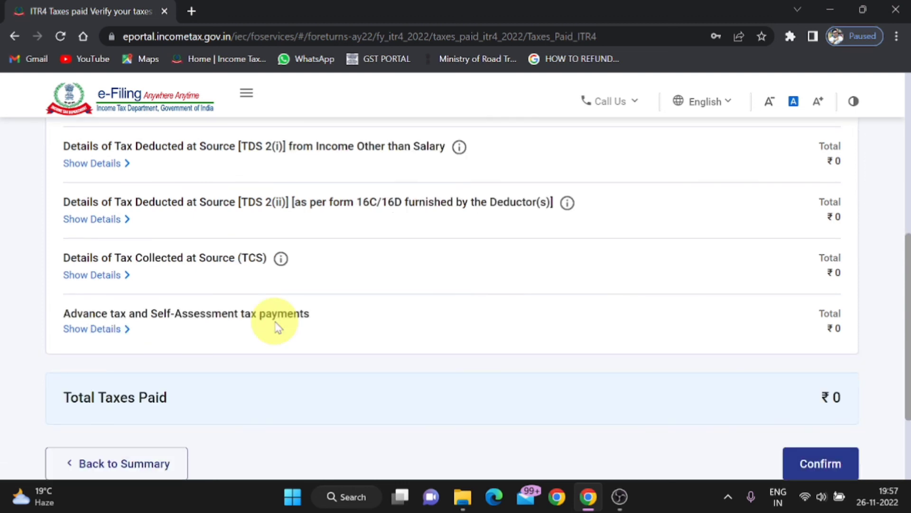